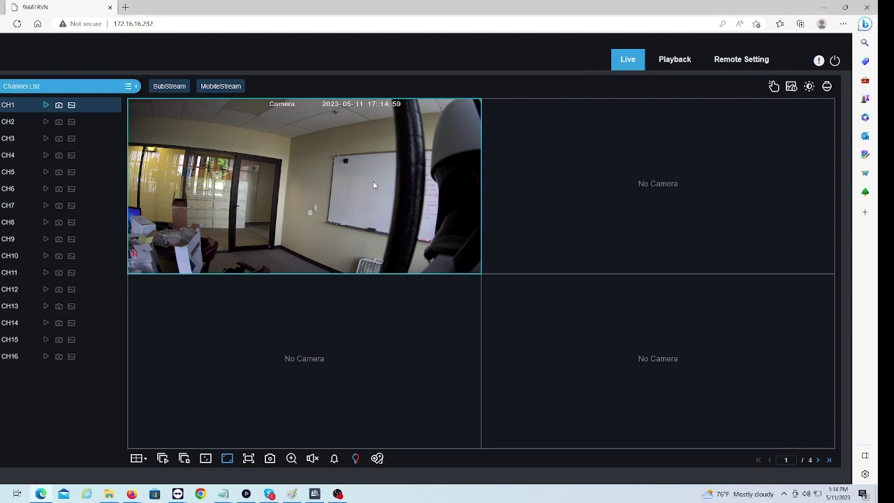
# - Open Remote Setting and go to Network > Platform Access
pyautogui.click(739, 61)
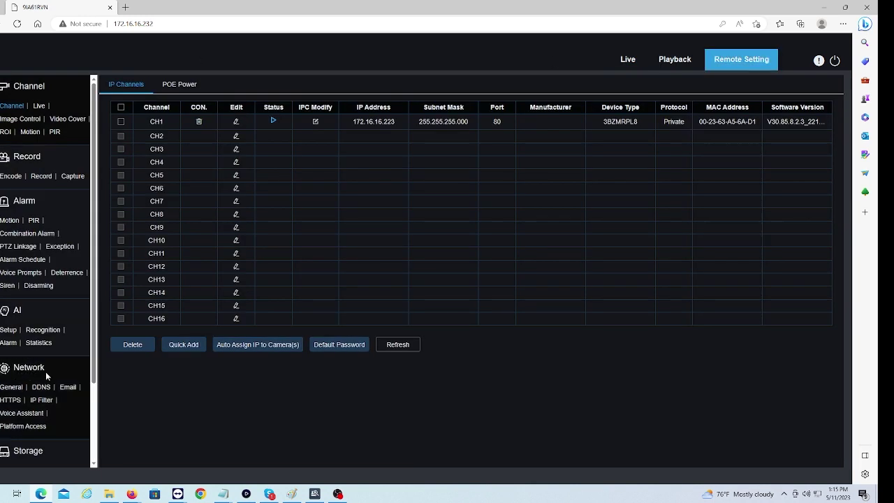
pyautogui.click(23, 427)
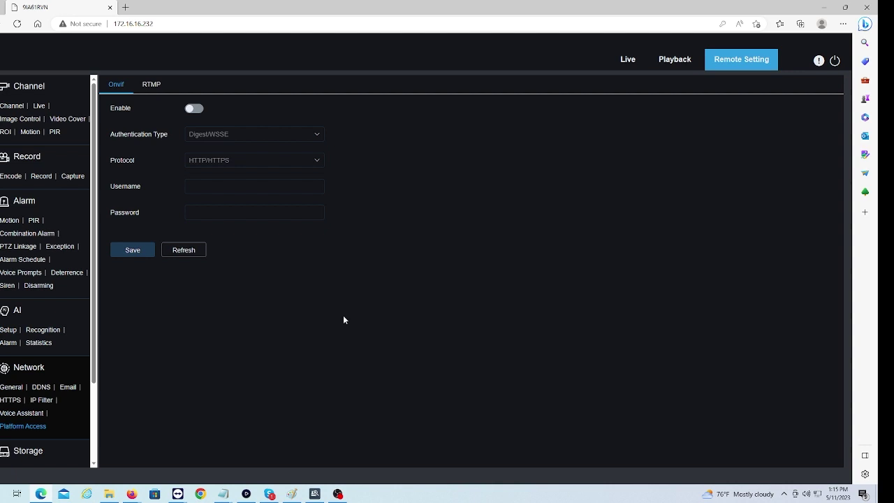
# - On the RTMP tab, switch Enable on and save
pyautogui.click(153, 89)
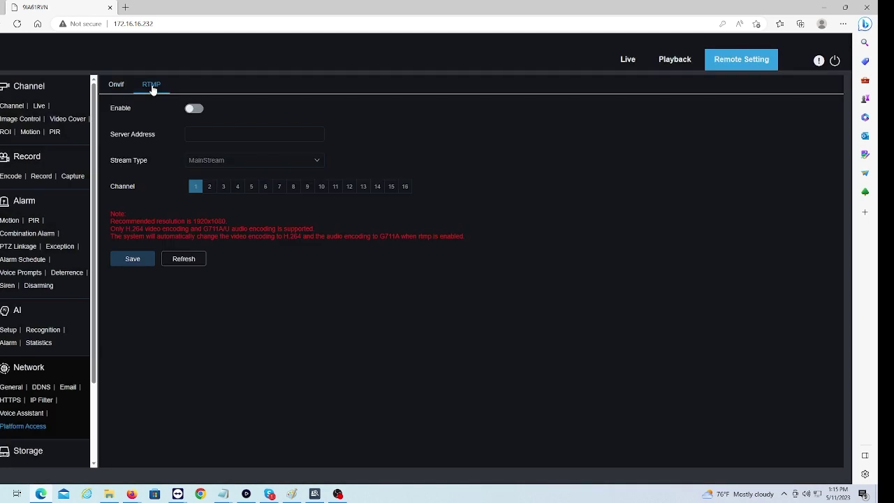
pyautogui.click(193, 108)
pyautogui.click(140, 263)
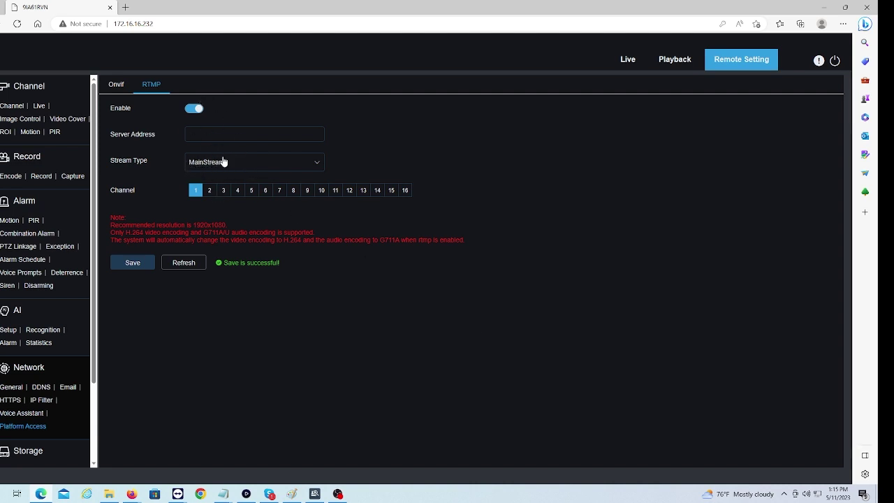
# - After trying channels 2 and 3, keep channel 1 and the MainStream stream type
pyautogui.click(209, 190)
pyautogui.click(223, 192)
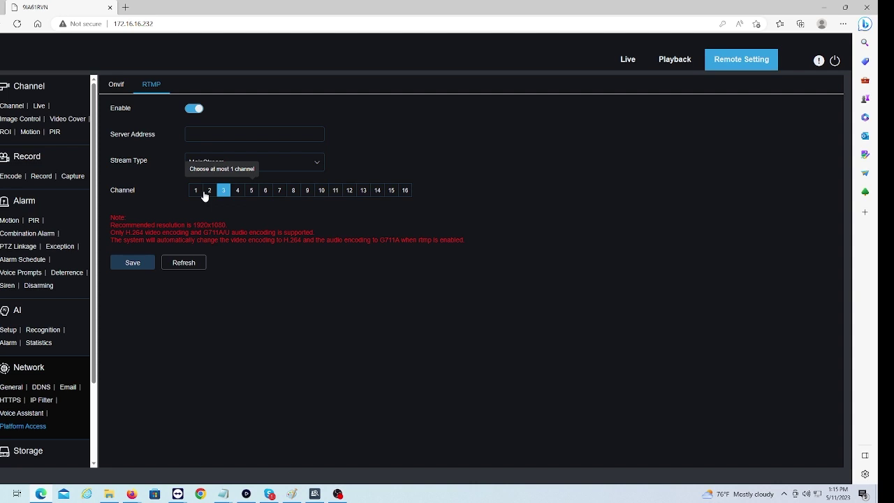
pyautogui.click(197, 192)
pyautogui.click(305, 163)
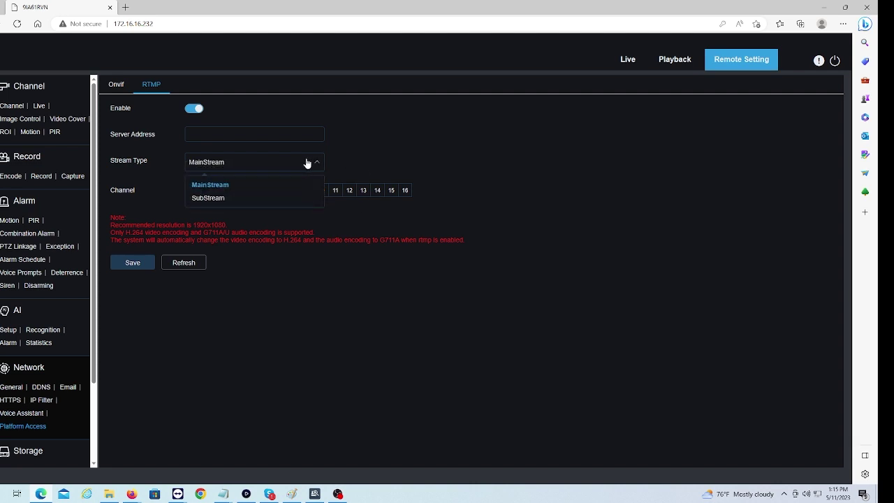
pyautogui.click(395, 202)
pyautogui.click(229, 165)
pyautogui.click(217, 186)
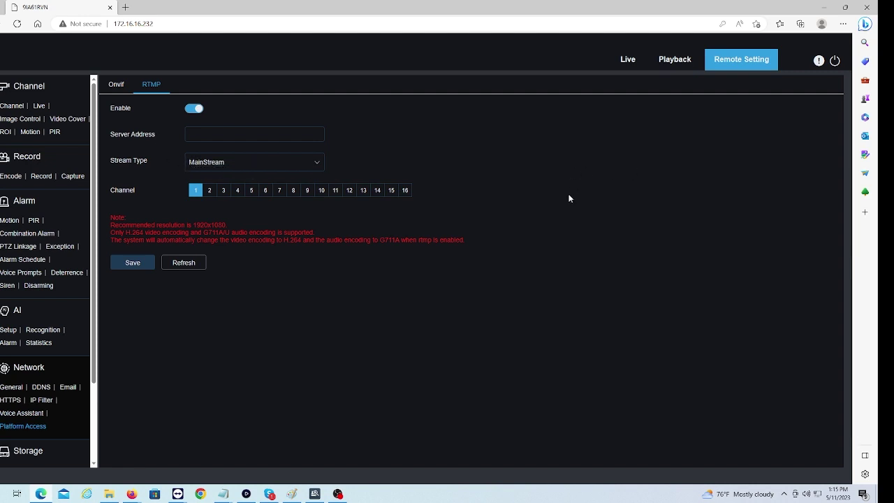
# - In Firefox, start a new YouTube live stream with Create > Go live
pyautogui.click(340, 495)
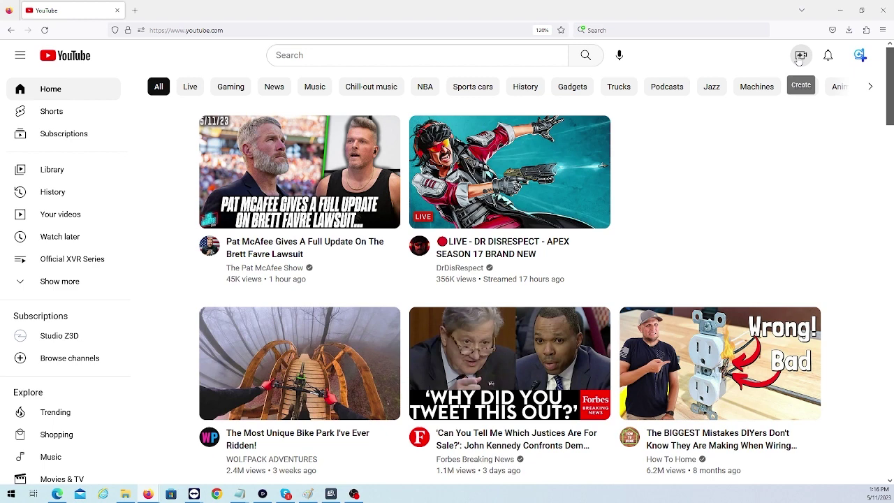
pyautogui.click(800, 59)
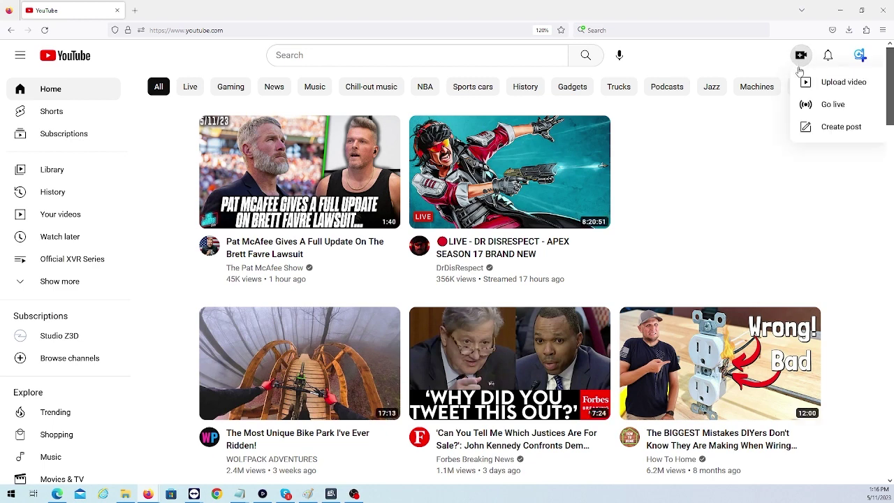
pyautogui.click(833, 104)
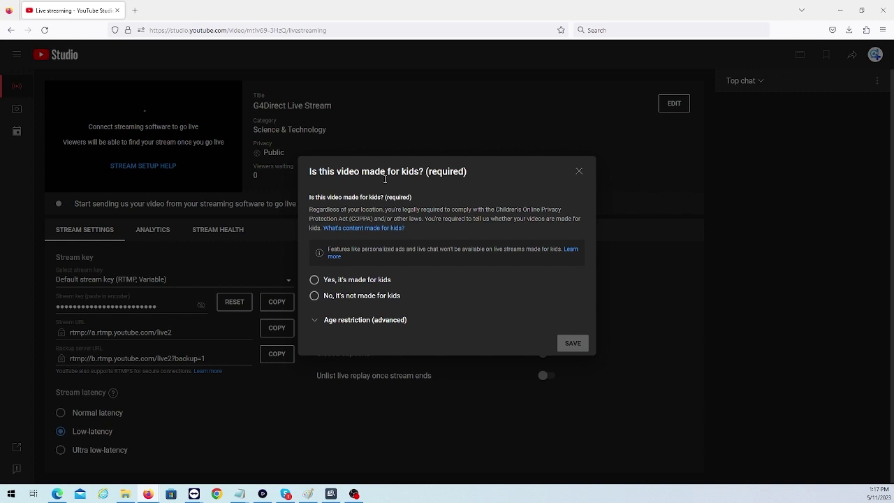
# - Save the stream as 'No, it's not made for kids', locate the stream key and URL, then return to the NVR
pyautogui.click(314, 299)
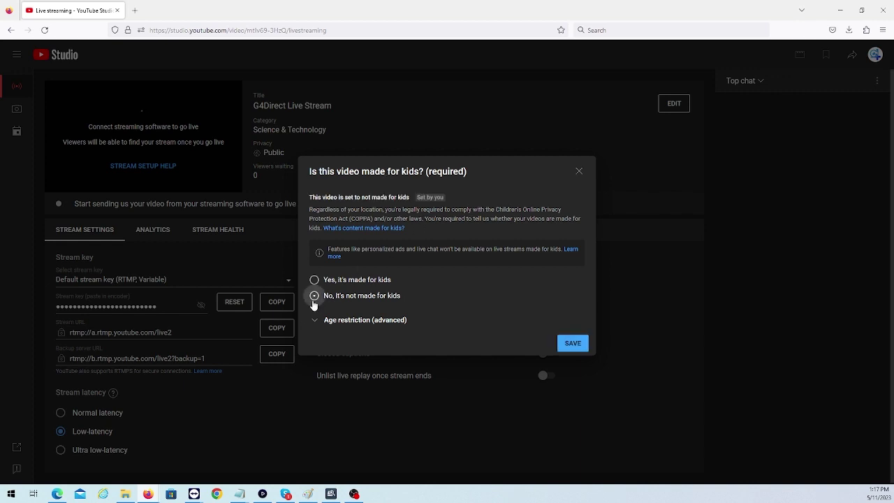
pyautogui.click(573, 343)
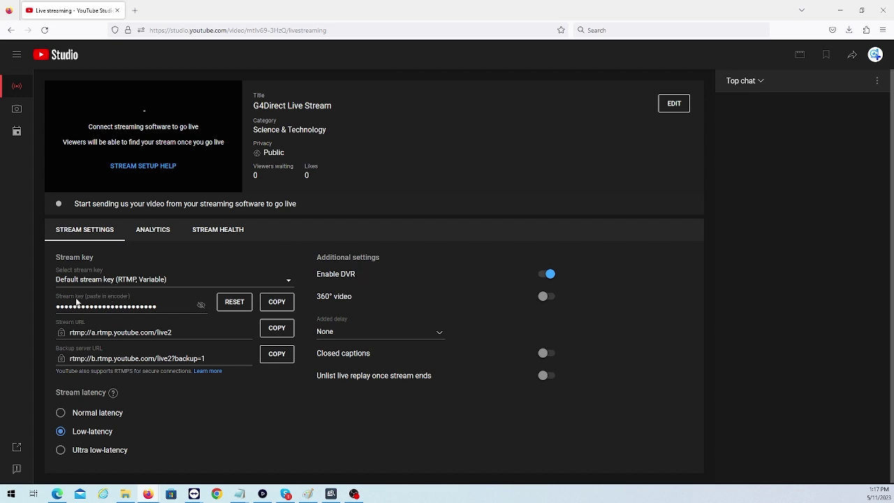
pyautogui.click(113, 302)
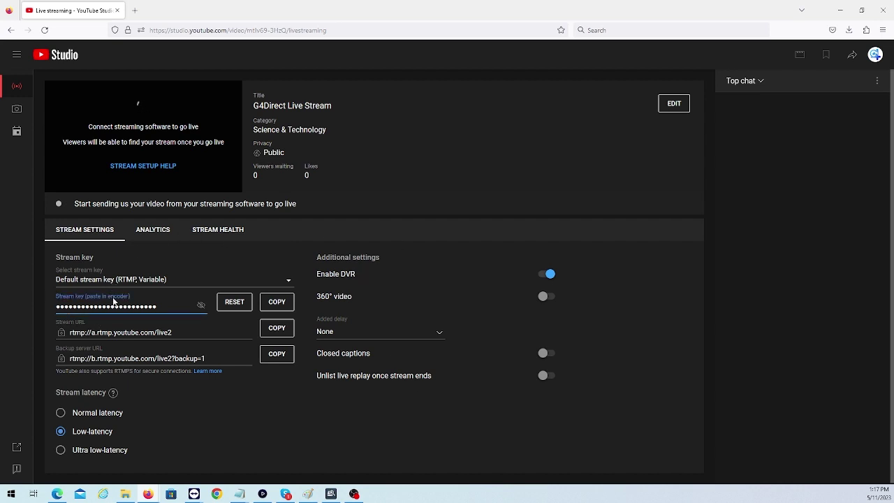
pyautogui.click(86, 324)
pyautogui.hotkey('alt', 'Tab')
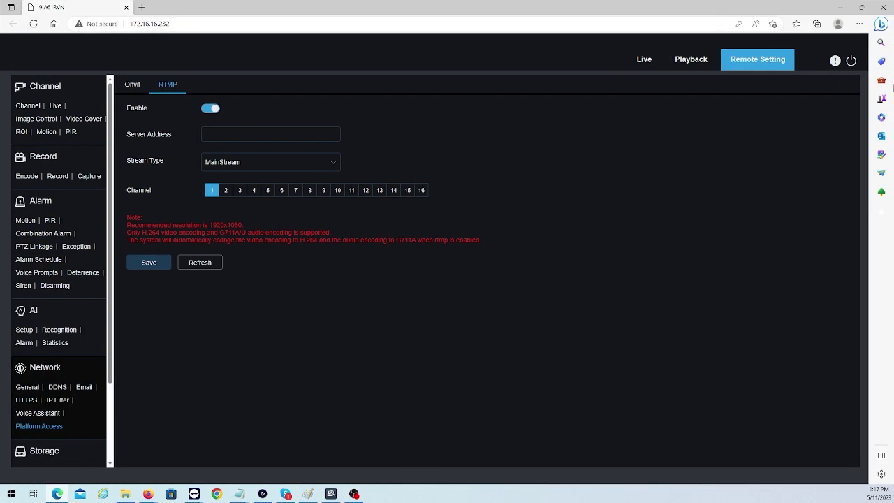
# - Place the NVR settings window on the left half and YouTube Studio on the right
pyautogui.click(862, 7)
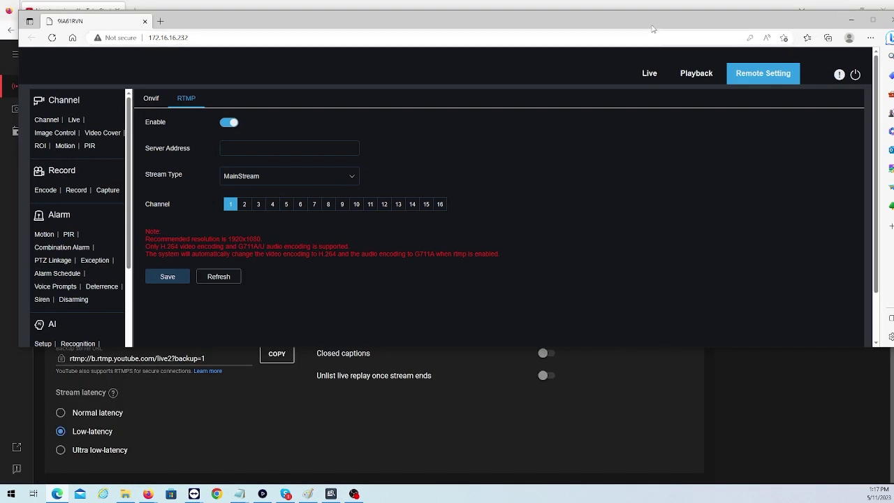
pyautogui.moveTo(655, 21); pyautogui.dragTo(639, 12)
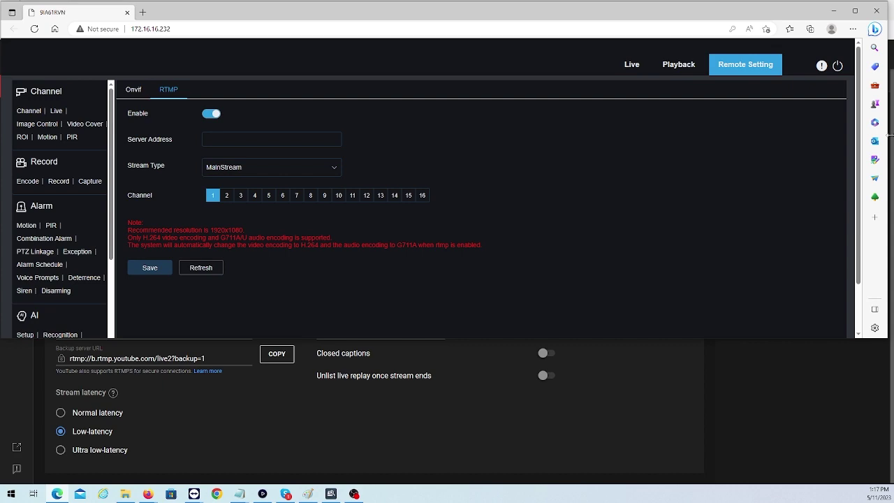
pyautogui.moveTo(890, 140); pyautogui.dragTo(499, 143)
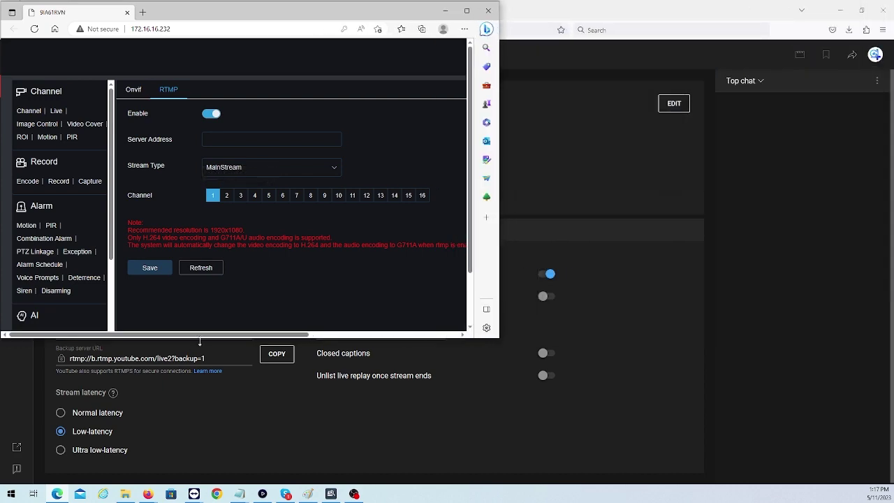
pyautogui.moveTo(206, 340); pyautogui.dragTo(208, 475)
pyautogui.moveTo(723, 4); pyautogui.dragTo(775, 13)
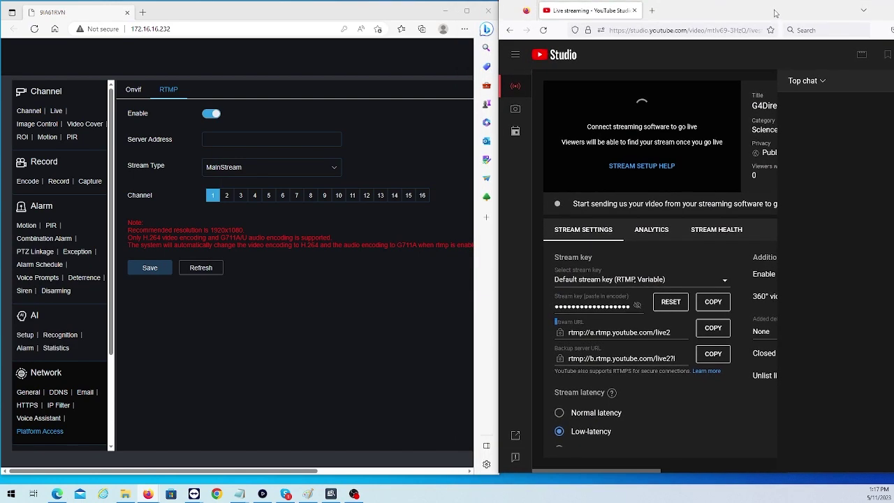
# - Copy YouTube's stream URL rtmp://a.rtmp.youtube.com/live2 into the NVR's Server Address field
pyautogui.click(570, 327)
pyautogui.click(712, 328)
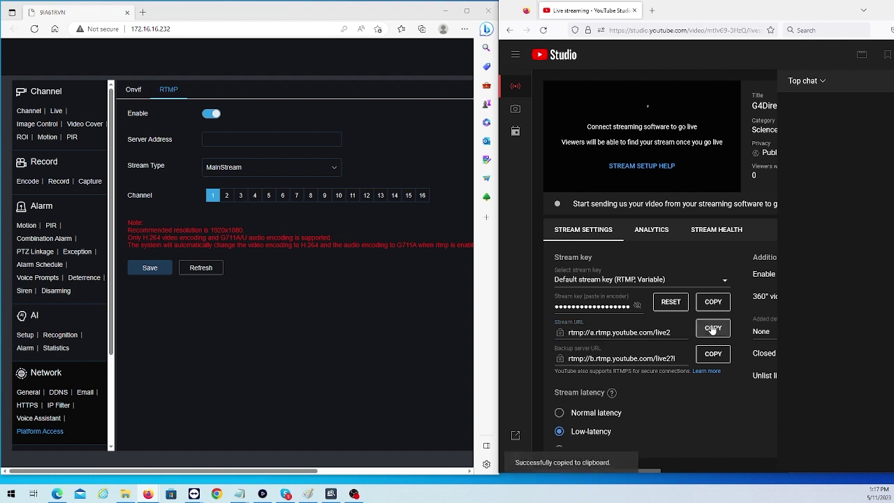
pyautogui.click(221, 138)
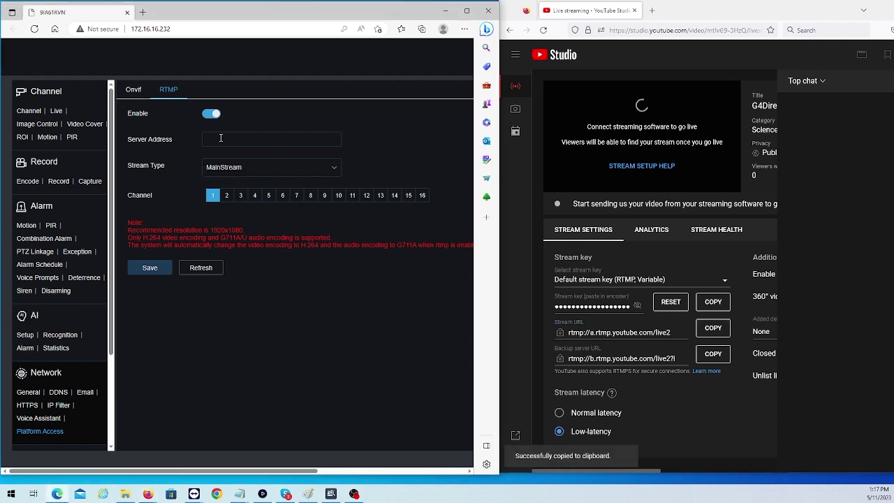
pyautogui.rightClick(221, 138)
pyautogui.click(242, 208)
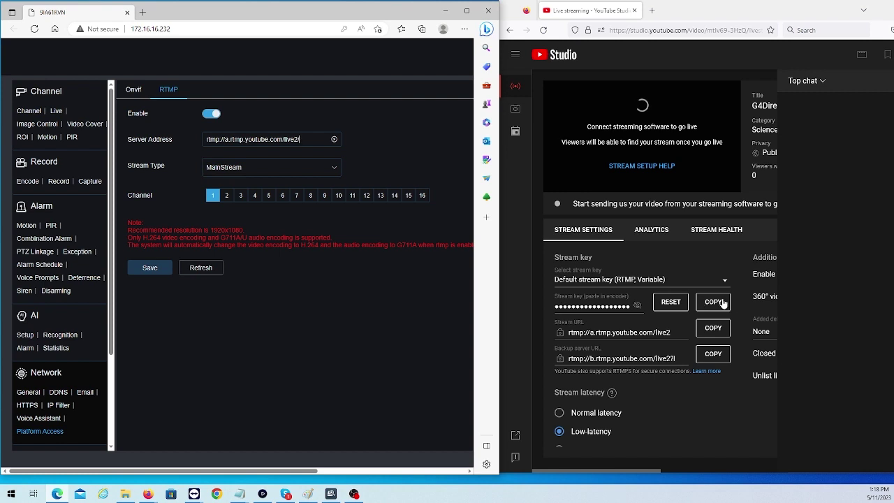
# - Copy the YouTube stream key and append it after 'live2/' in the Server Address
pyautogui.click(720, 305)
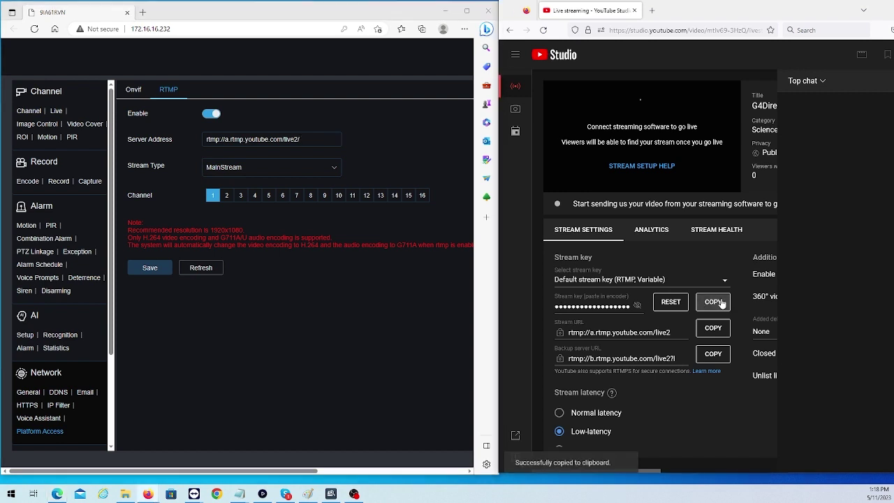
pyautogui.rightClick(313, 144)
pyautogui.click(341, 216)
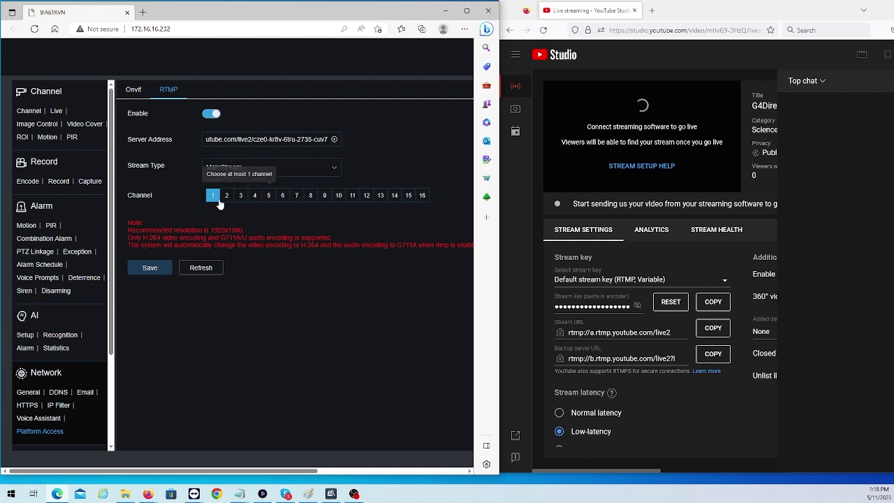
# - Save the NVR's RTMP settings and maximize YouTube Studio to watch the stream go live
pyautogui.click(150, 268)
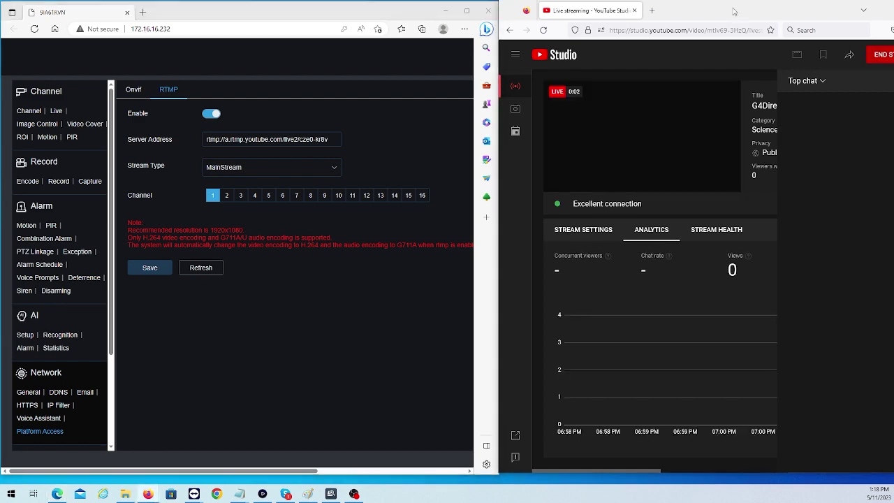
pyautogui.doubleClick(733, 12)
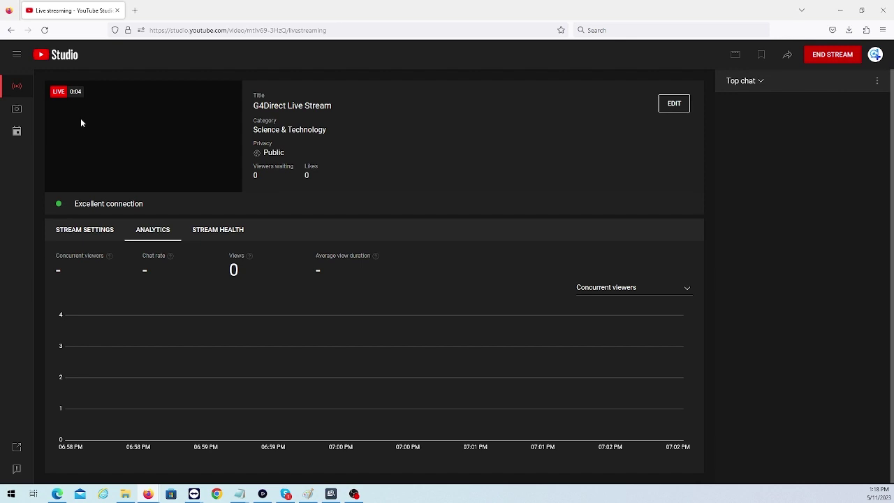